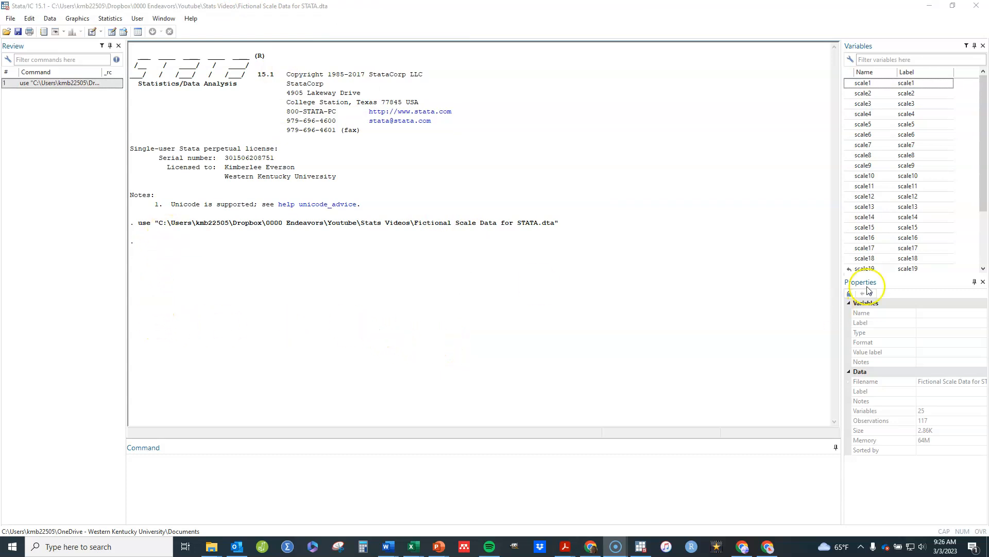
Run a two-way frequency table of gender by race with the command tab gender race.
{"action": "left_click_drag", "start_coordinate": [984, 216], "coordinate": [984, 259]}
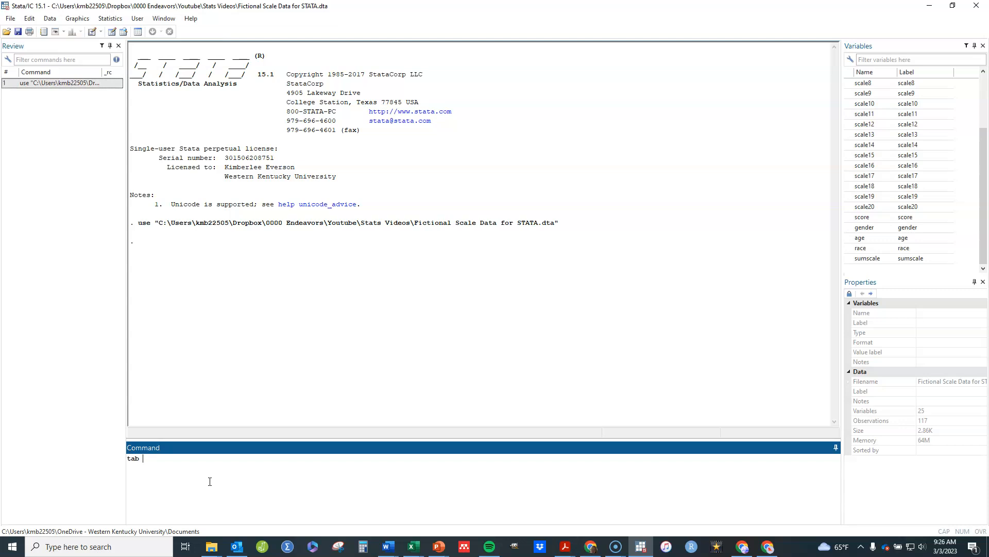
{"action": "type", "text": "end"}
{"action": "type", "text": "er race"}
{"action": "key", "text": "Return"}
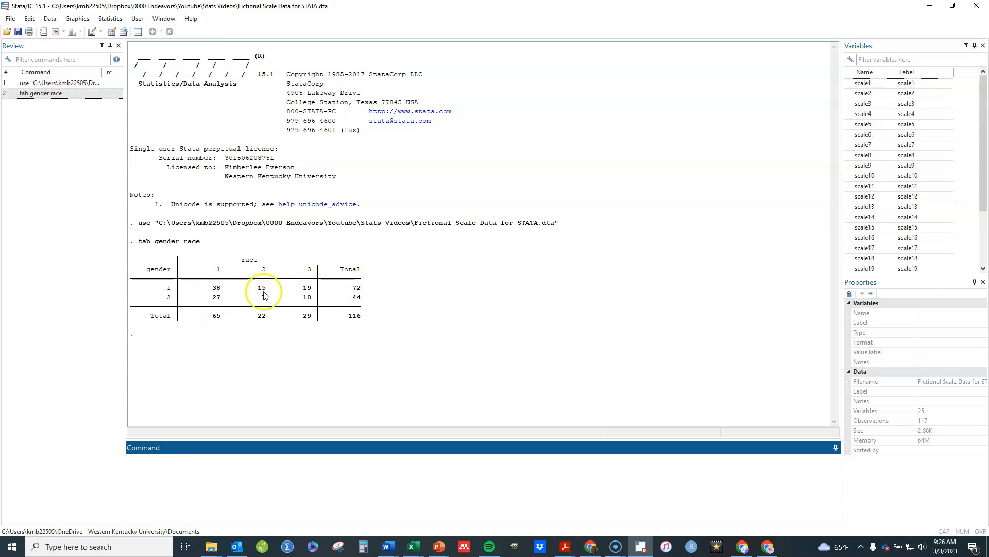
Rerun the gender by race table with a chi-square test, using tab gender race, chi2.
{"action": "left_click", "coordinate": [56, 94]}
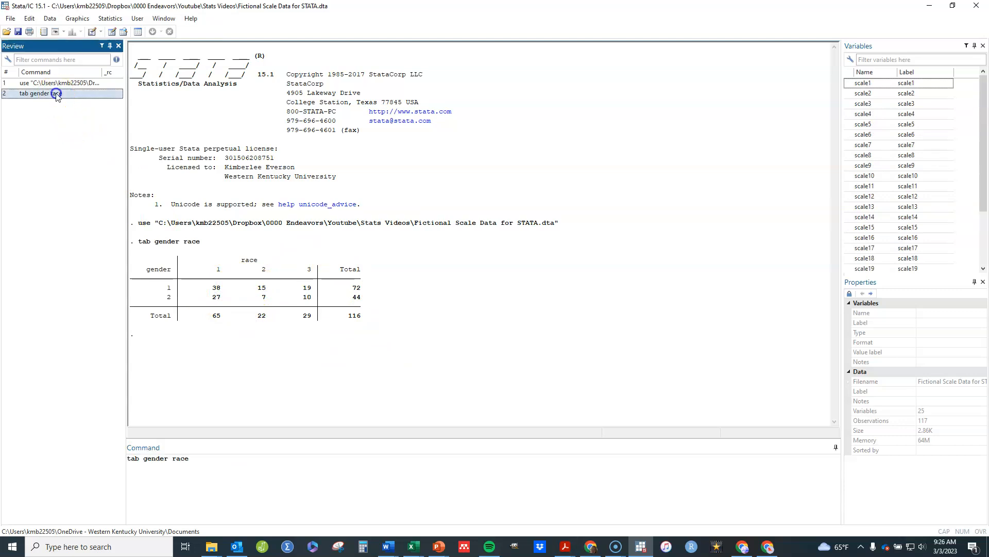
{"action": "left_click", "coordinate": [219, 457]}
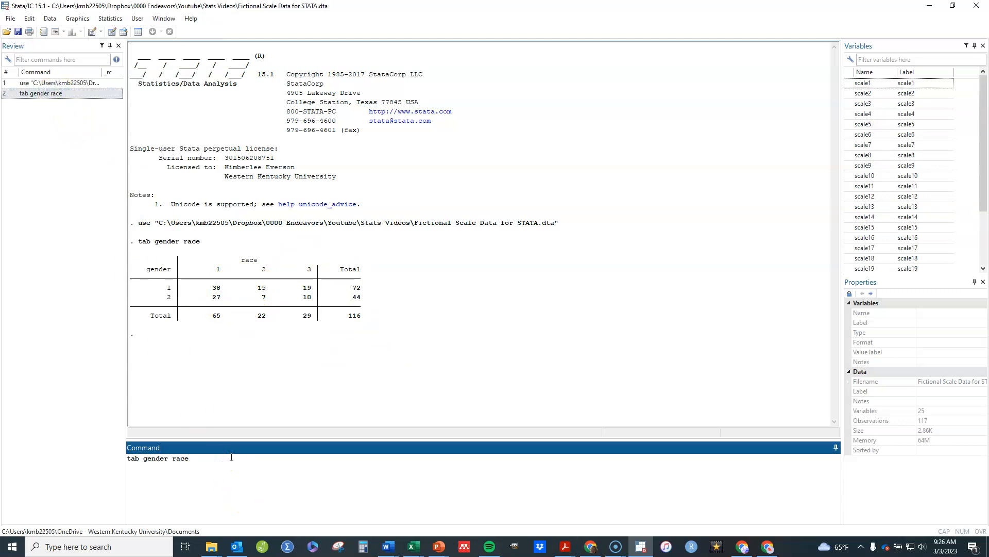
{"action": "type", "text": ", chi2"}
{"action": "key", "text": "Return"}
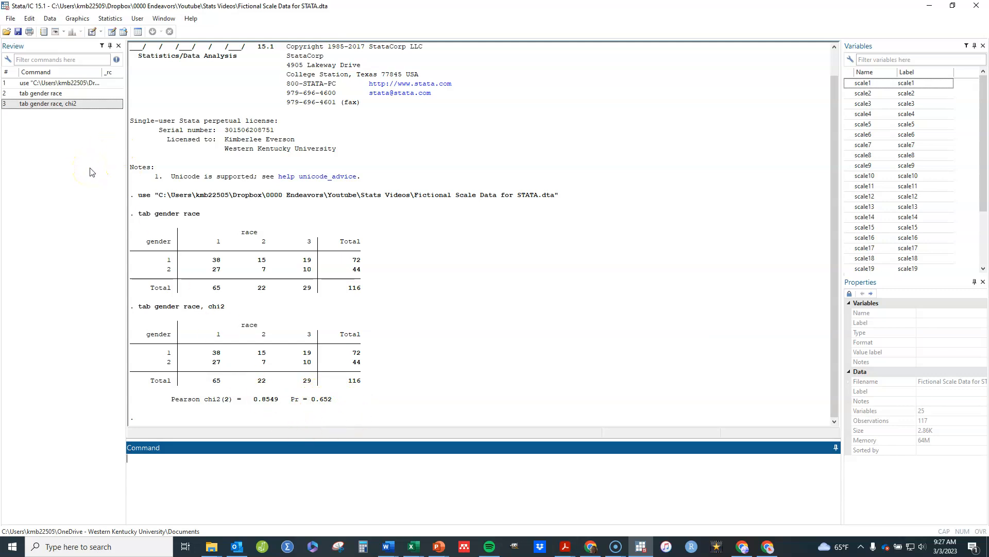
Extend the chi-square command with expected frequencies and run tab gender race, chi2 expected.
{"action": "left_click", "coordinate": [19, 104]}
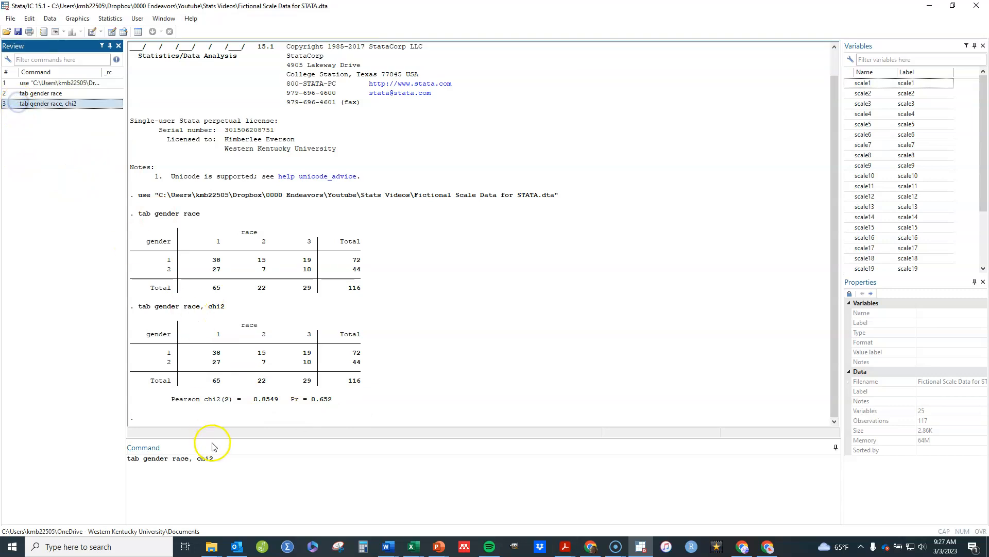
{"action": "left_click", "coordinate": [228, 460]}
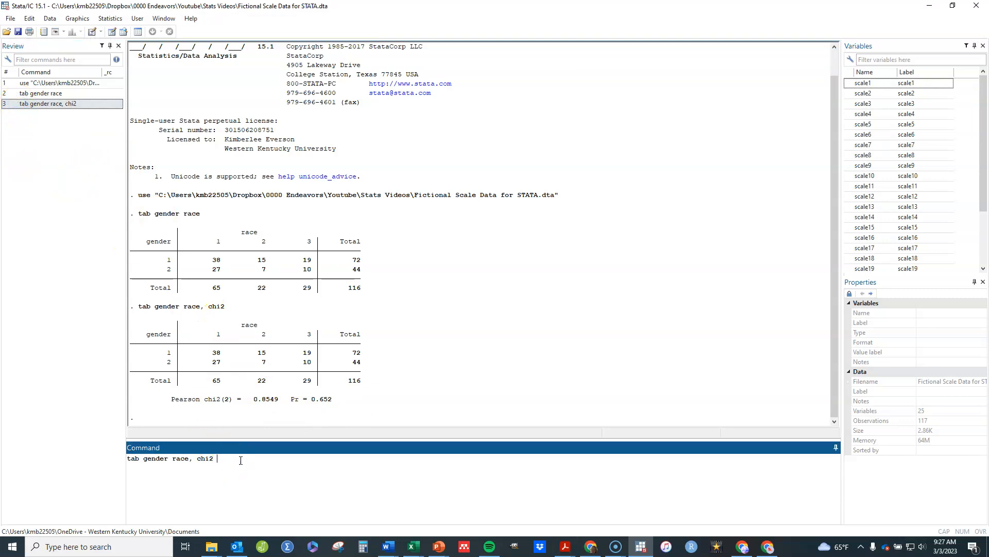
{"action": "type", "text": "expected"}
{"action": "key", "text": "Return"}
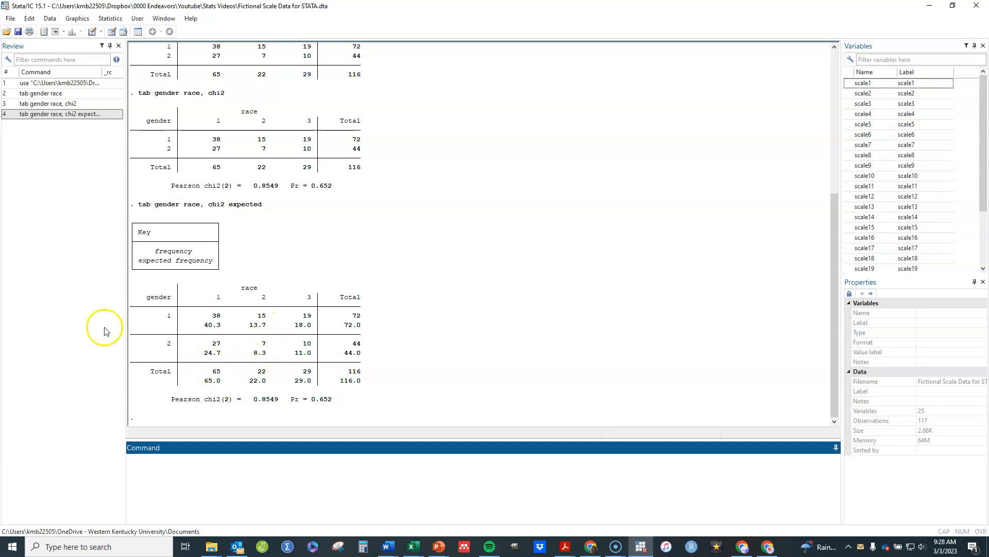
Replace the expected option with row percentages and run tab gender race, chi2 row.
{"action": "left_click", "coordinate": [70, 118]}
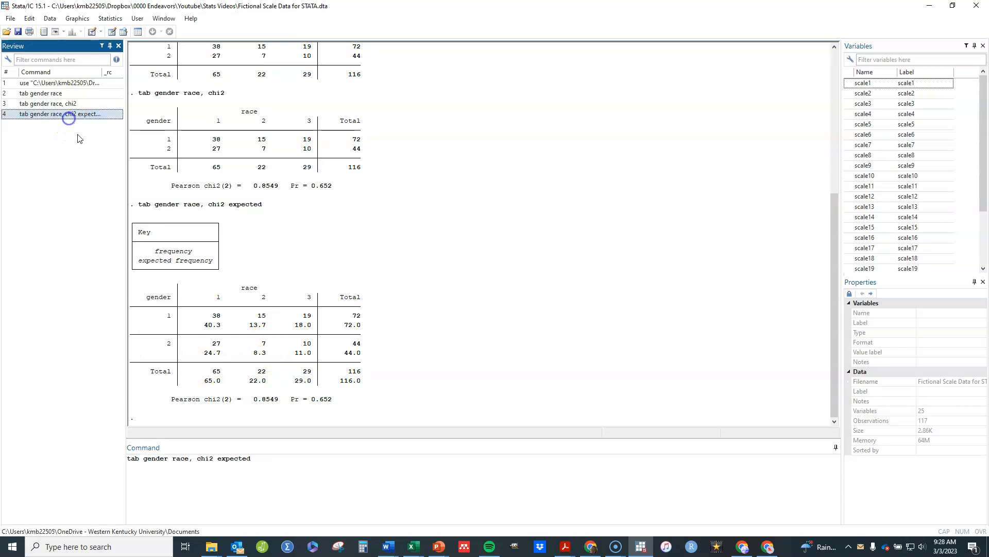
{"action": "left_click", "coordinate": [275, 460]}
{"action": "key", "text": "BackSpace"}
{"action": "key", "text": "BackSpace"}
{"action": "key", "text": "BackSpace"}
{"action": "key", "text": "BackSpace"}
{"action": "key", "text": "BackSpace"}
{"action": "key", "text": "BackSpace"}
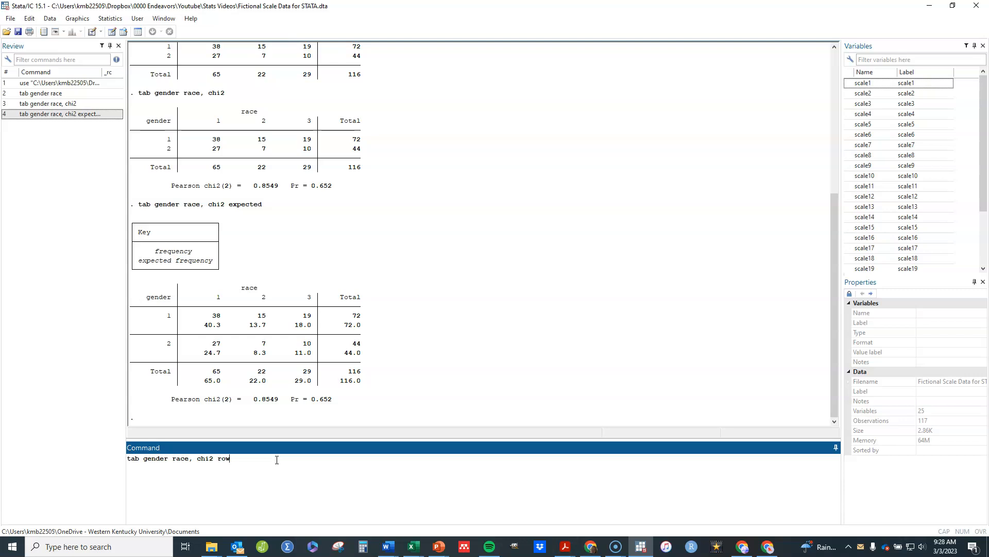
{"action": "type", "text": "row"}
{"action": "key", "text": "Return"}
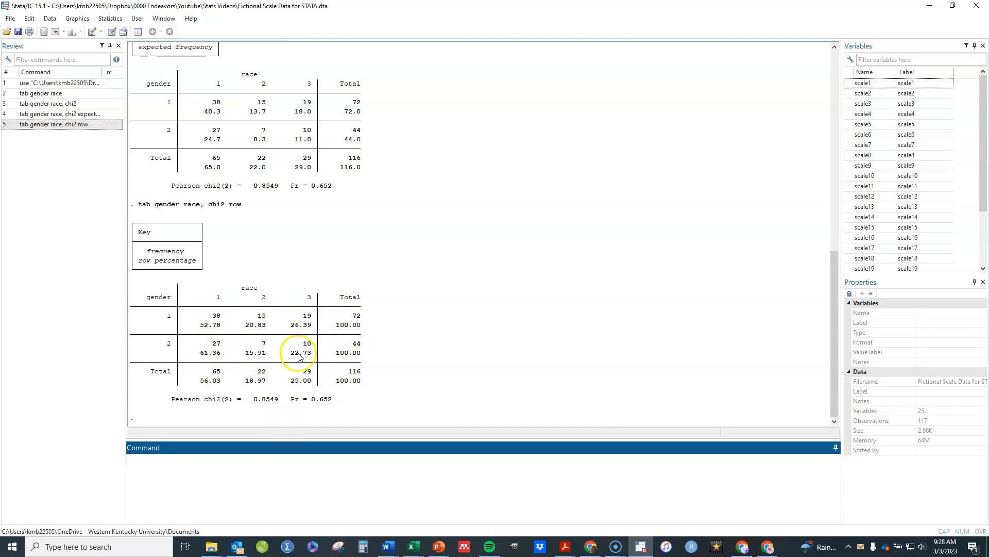
Replace the row option with column percentages and run tab gender race, chi2 col.
{"action": "left_click", "coordinate": [67, 126]}
{"action": "left_click", "coordinate": [250, 459]}
{"action": "key", "text": "BackSpace"}
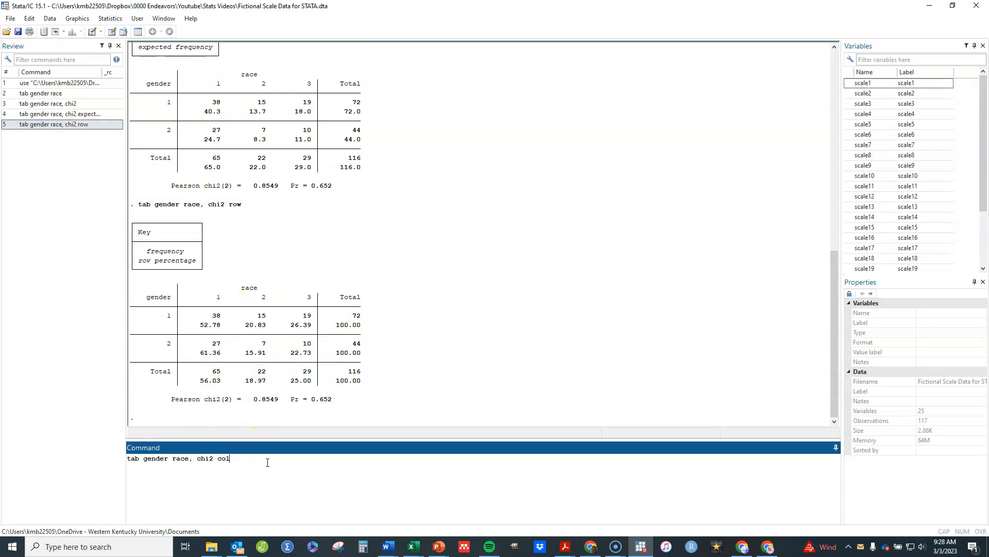
{"action": "type", "text": "col"}
{"action": "key", "text": "Return"}
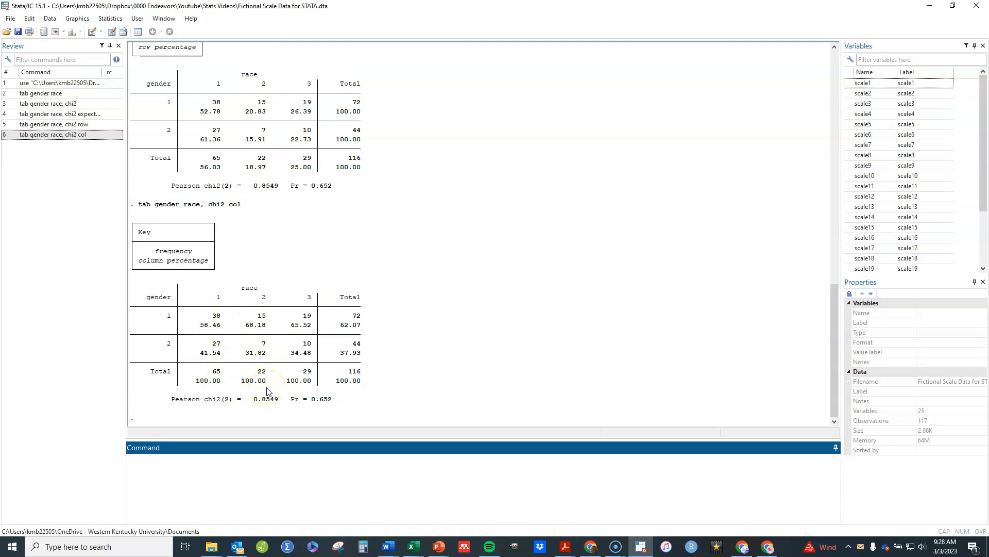
Replace the col option with each cell's chi-square contribution and run tab gender race, chi2 cchi2.
{"action": "left_click", "coordinate": [62, 137]}
{"action": "left_click", "coordinate": [250, 461]}
{"action": "key", "text": "BackSpace"}
{"action": "key", "text": "Return"}
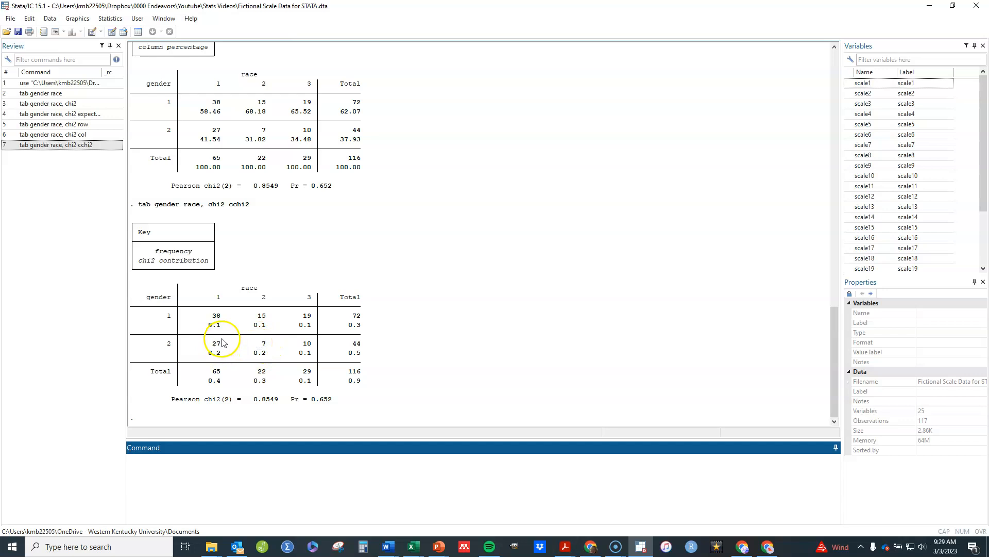
Add expected frequencies to the chi-square contributions table by running tab gender race, chi2 cchi2 exp.
{"action": "left_click", "coordinate": [78, 146]}
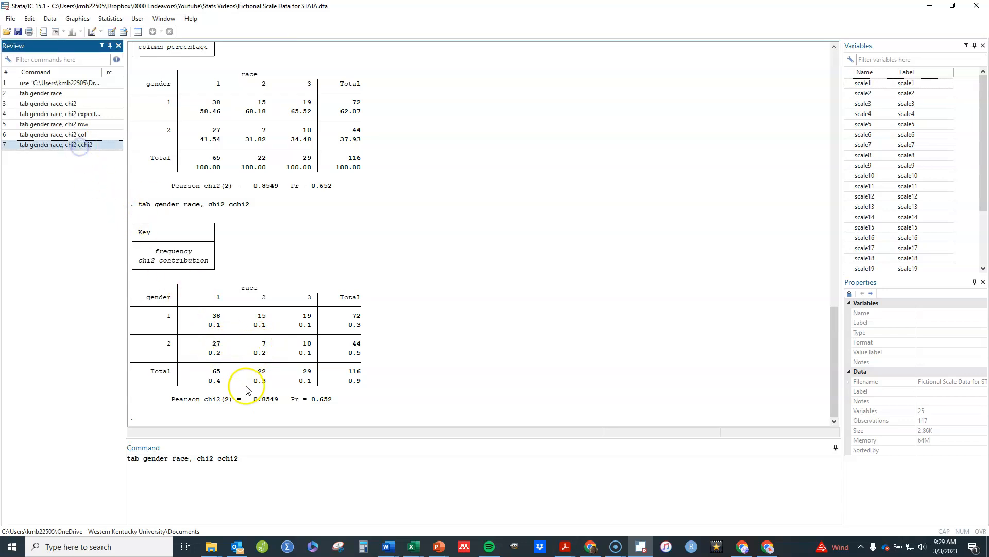
{"action": "left_click", "coordinate": [262, 466]}
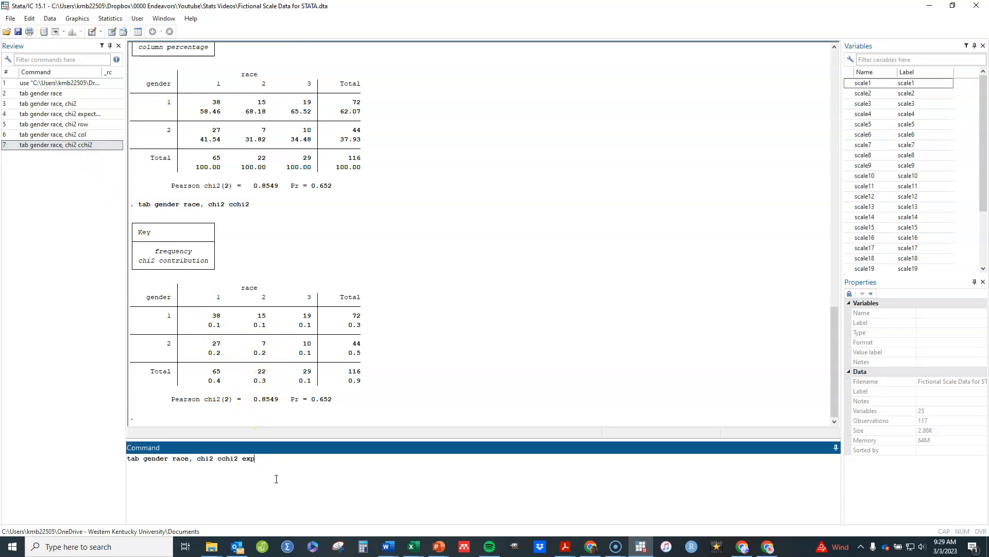
{"action": "type", "text": "exp"}
{"action": "key", "text": "Return"}
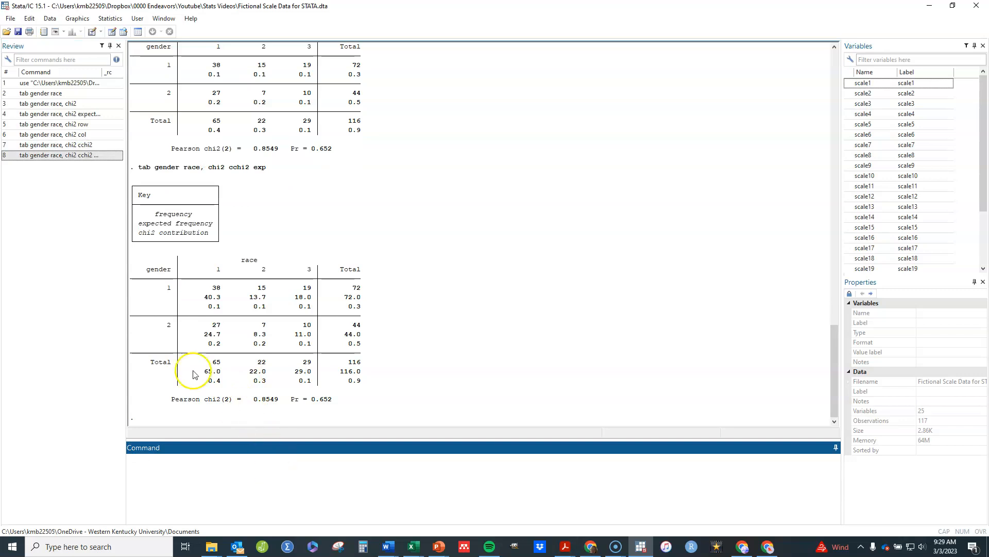
Recall the command tab gender race, chi2 cchi2 exp from the command history without running it.
{"action": "left_click", "coordinate": [77, 156]}
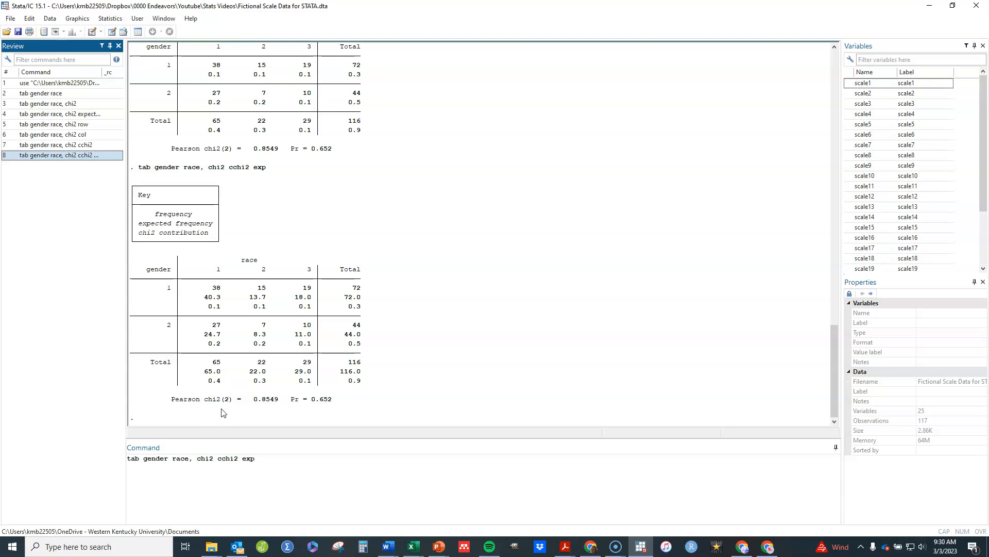
{"action": "key", "text": "alt+p"}
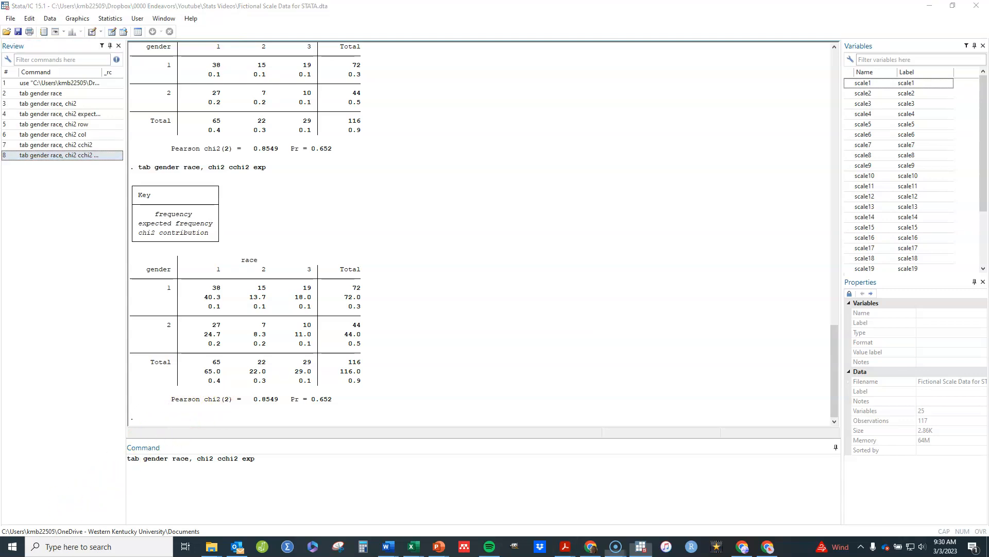